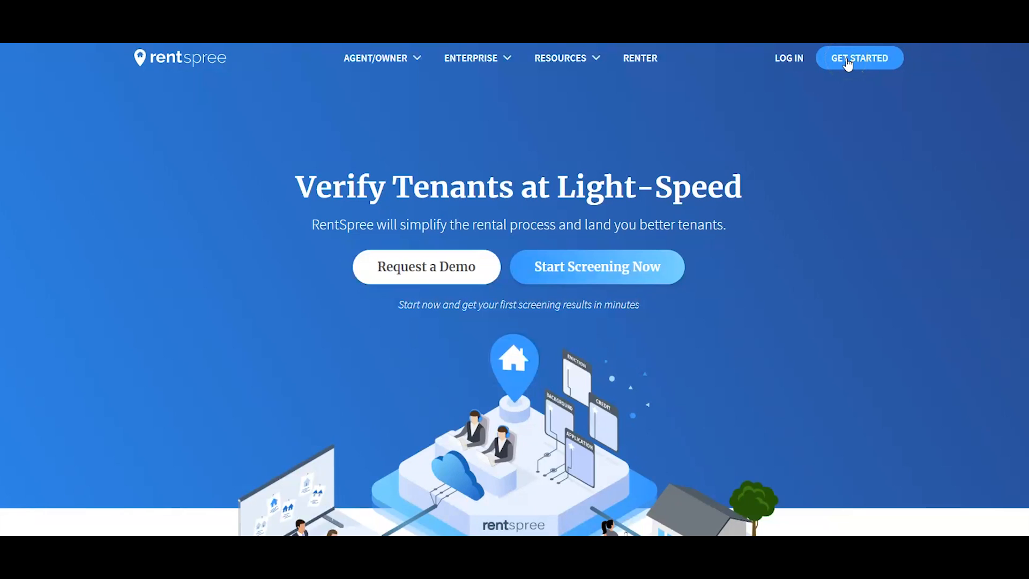
Start a new RentSpree account and enter the sign-up email address
{"action": "left_click", "coordinate": [847, 63]}
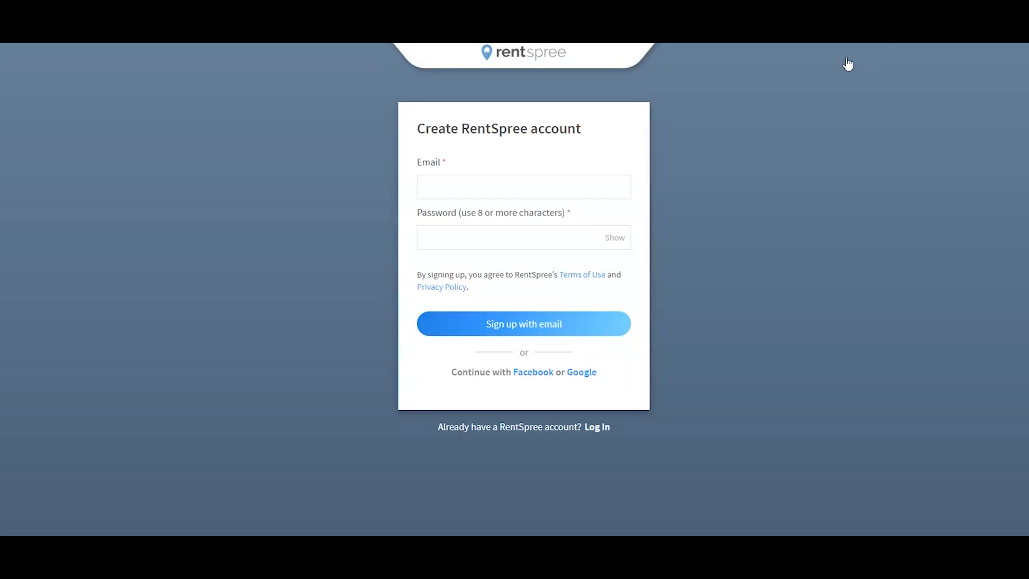
{"action": "left_click", "coordinate": [603, 188]}
{"action": "left_click", "coordinate": [609, 188]}
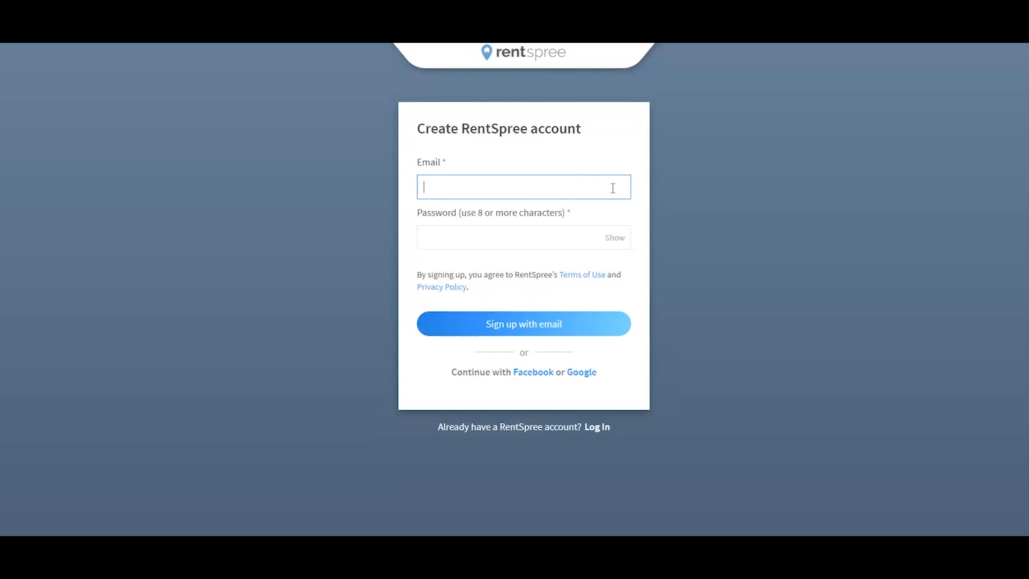
{"action": "key", "text": "Tab"}
Enter the account password, sign up as An Owner, and accept the Service Agreement
{"action": "type", "text": "•••••••••••"}
{"action": "left_click", "coordinate": [556, 322]}
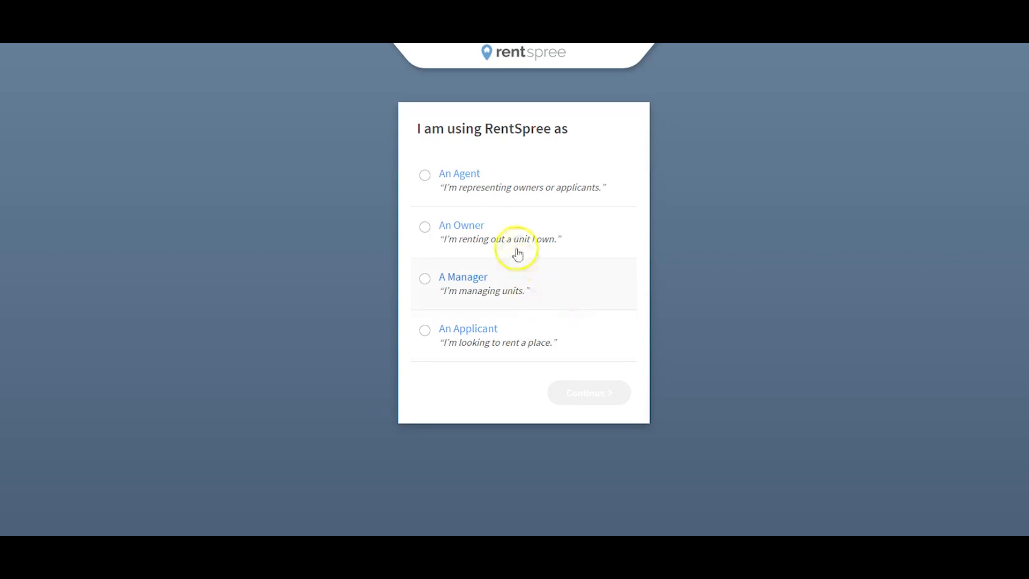
{"action": "left_click", "coordinate": [505, 189]}
{"action": "left_click", "coordinate": [563, 390]}
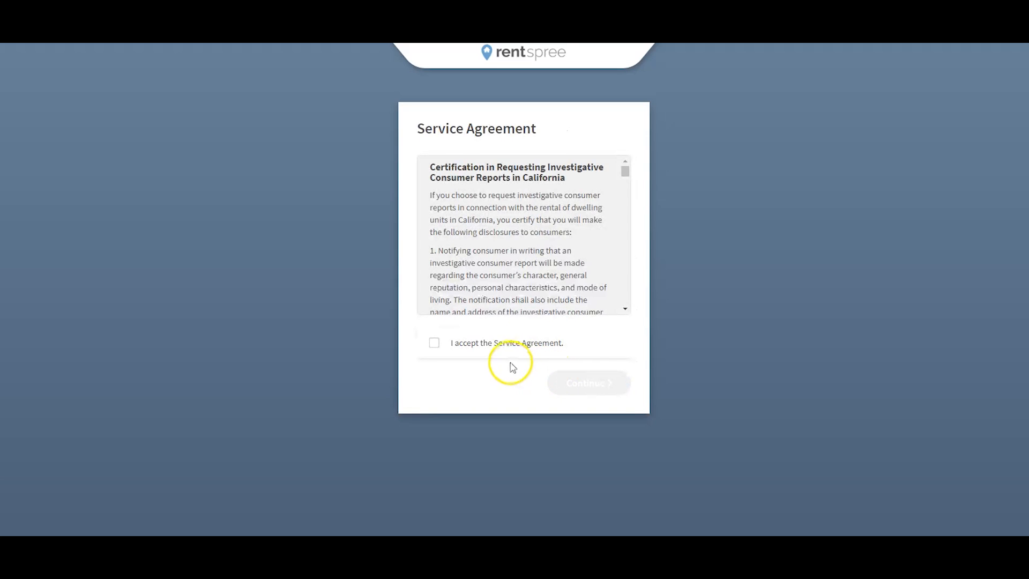
{"action": "left_click", "coordinate": [435, 344]}
{"action": "left_click", "coordinate": [580, 386]}
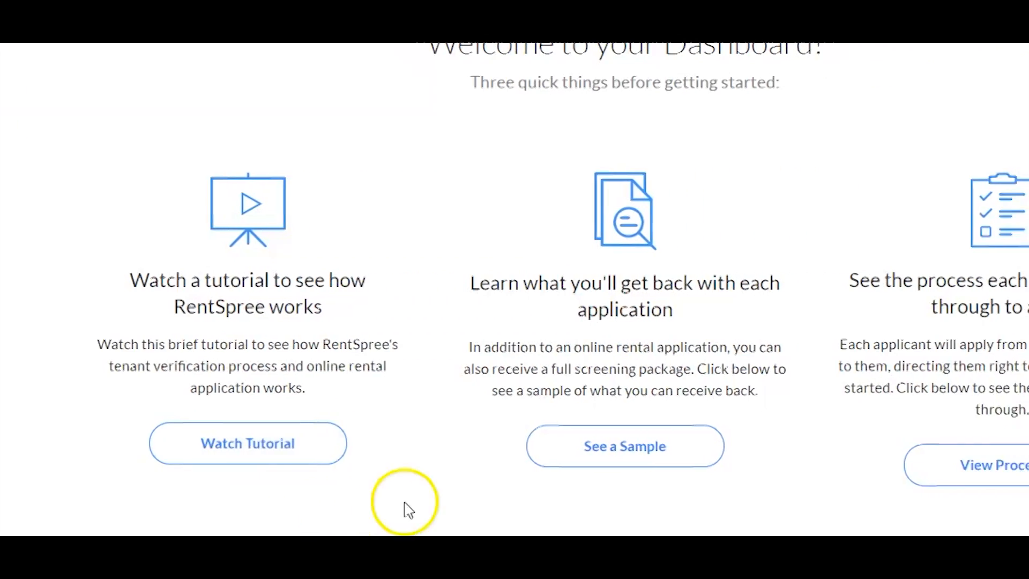
View the sample screening package from the dashboard
{"action": "left_click", "coordinate": [446, 446]}
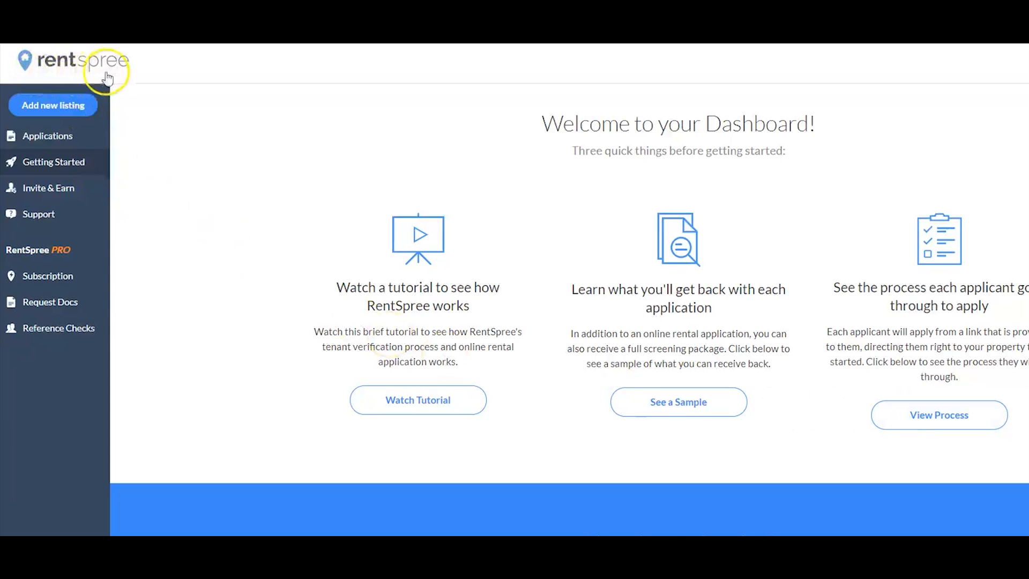
Add a new listing and verify the owner's first name, last name, mailing address and phone number
{"action": "left_click", "coordinate": [90, 104]}
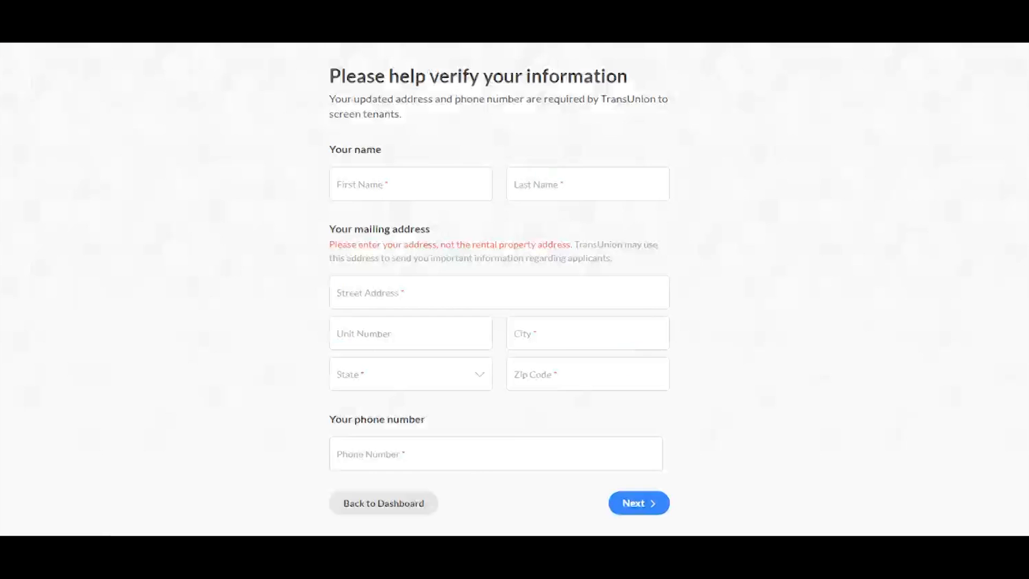
{"action": "left_click", "coordinate": [410, 185]}
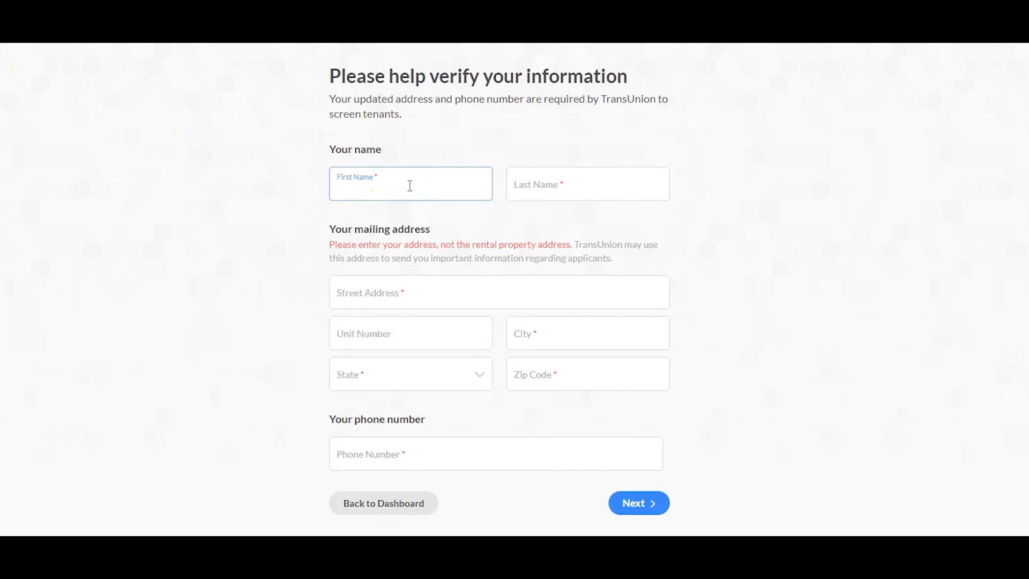
{"action": "key", "text": "Tab"}
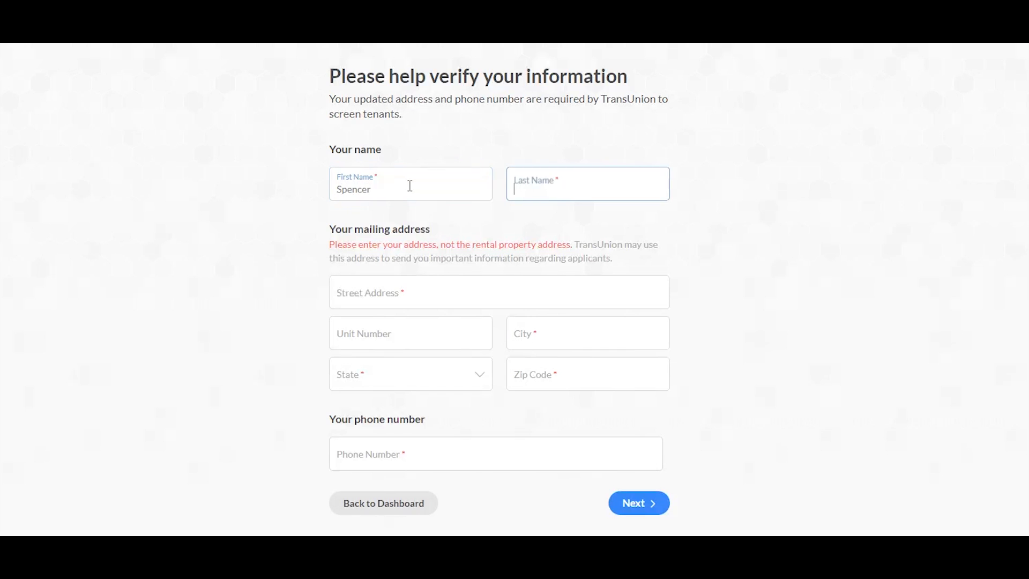
{"action": "key", "text": "Tab"}
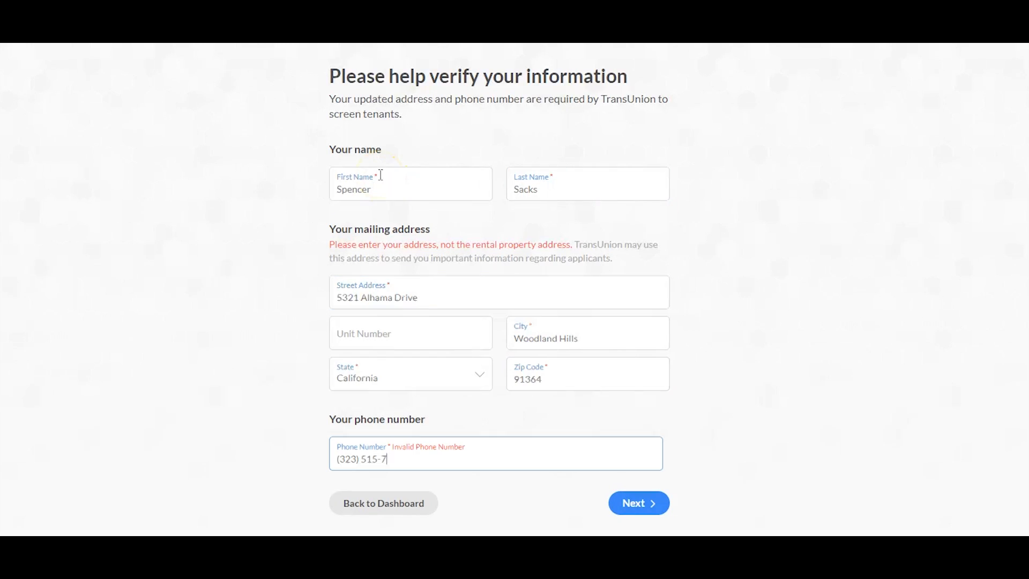
{"action": "type", "text": "757"}
{"action": "key", "text": "Tab"}
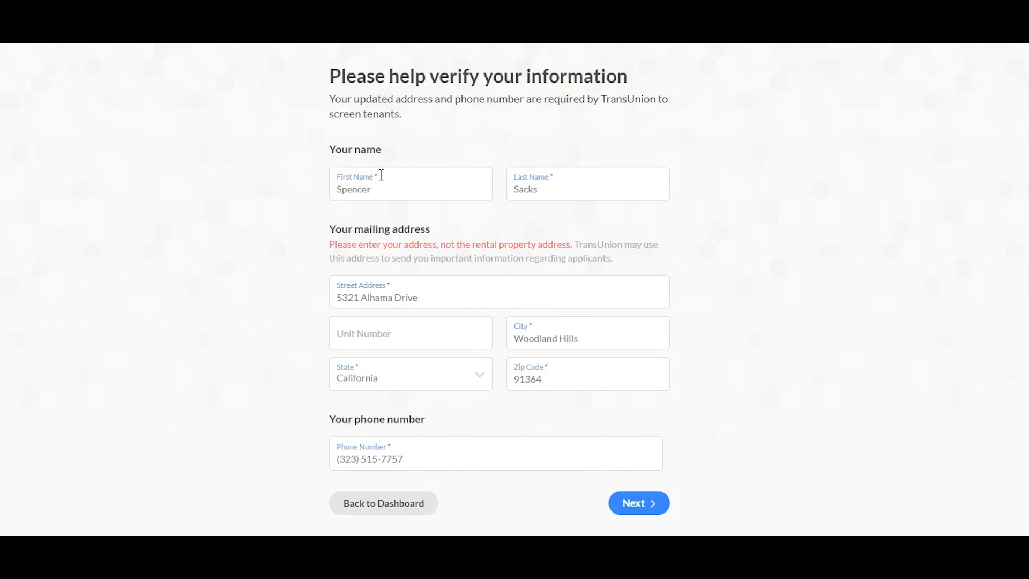
{"action": "left_click", "coordinate": [654, 504]}
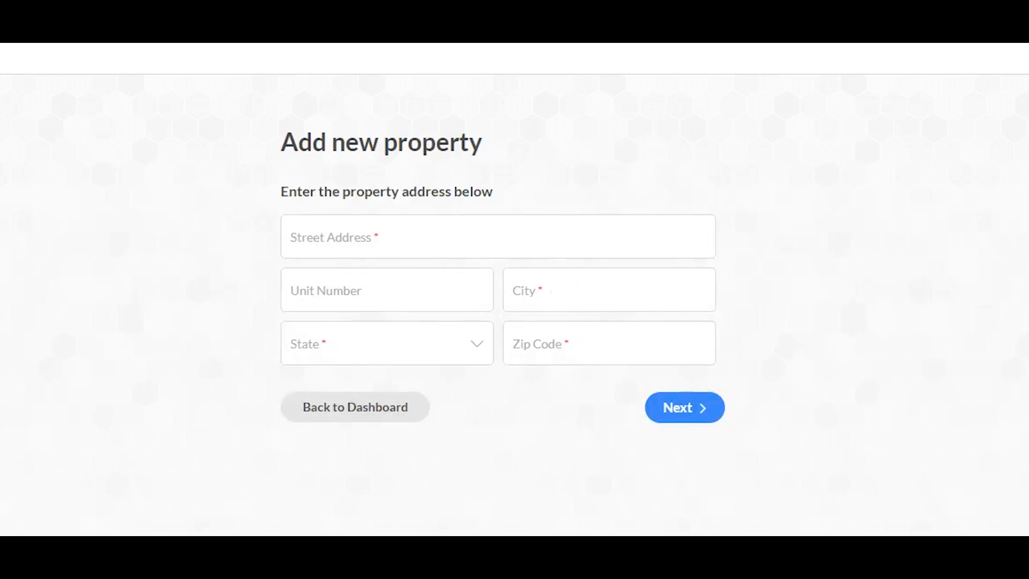
Enter the rental property's street address, city, state and zip code, and save it
{"action": "left_click", "coordinate": [371, 242]}
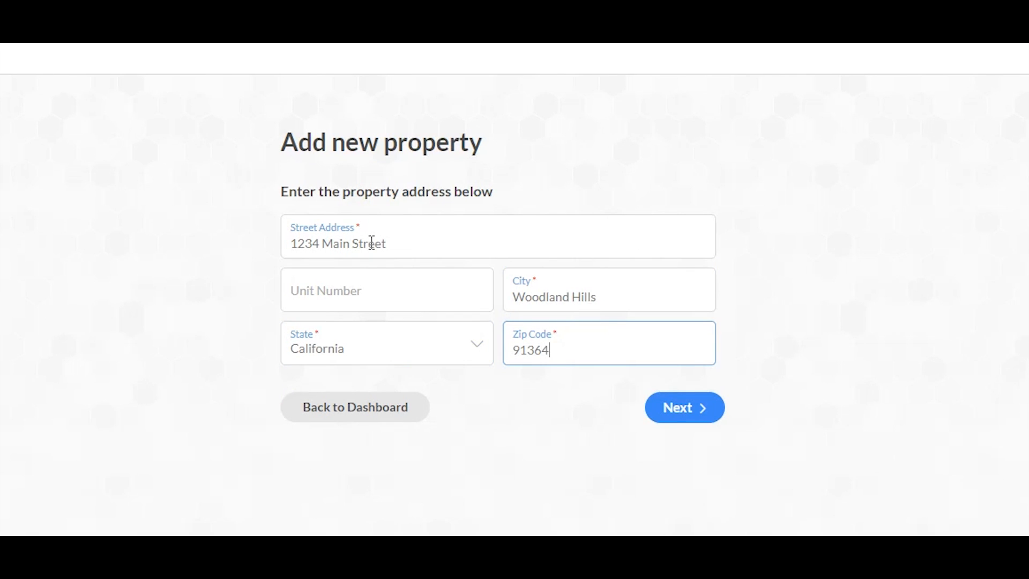
{"action": "left_click", "coordinate": [677, 416]}
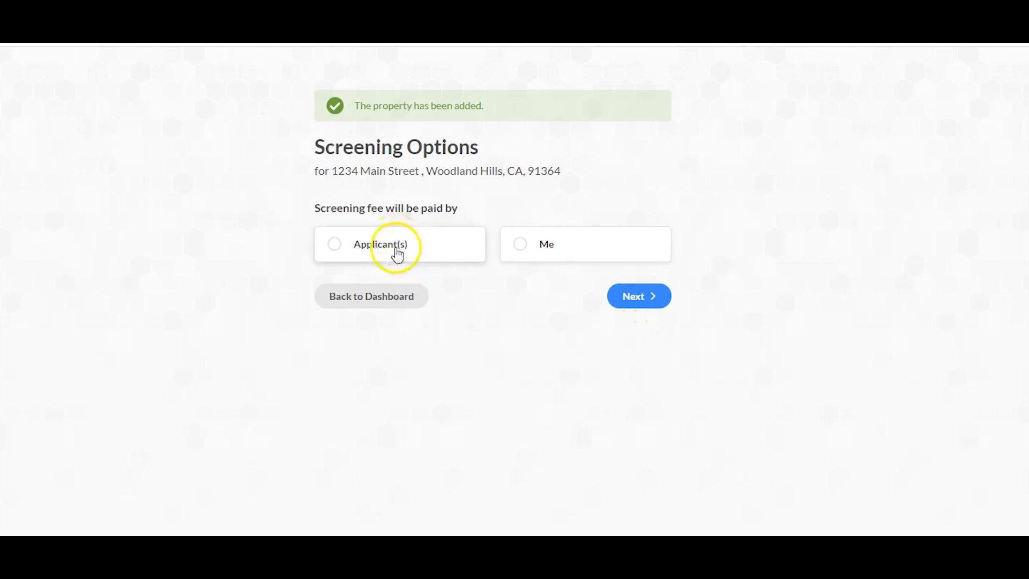
Make applicants pay, including Rental Application and Credit Report & Score in the screening
{"action": "left_click", "coordinate": [433, 250]}
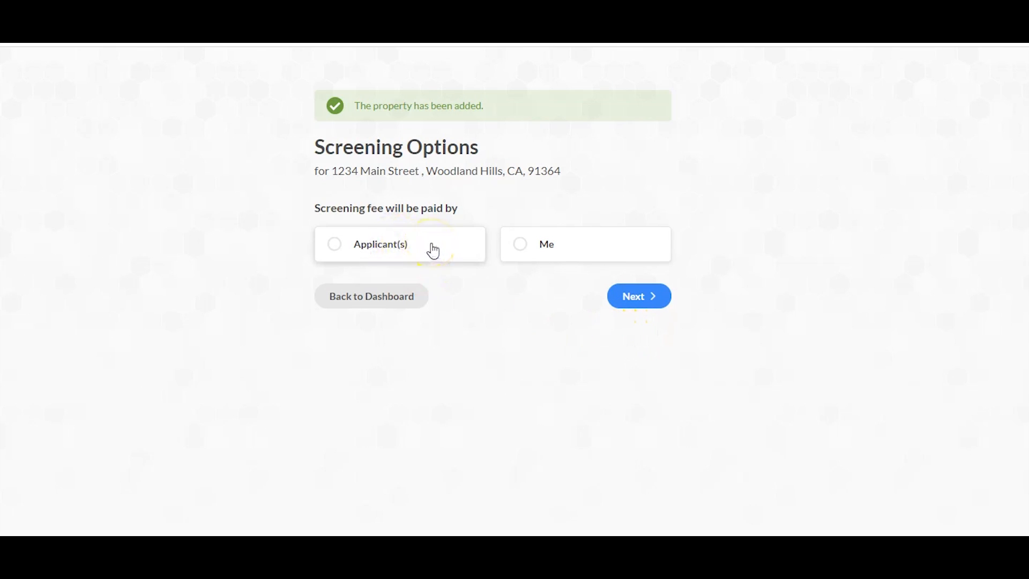
{"action": "left_click", "coordinate": [587, 248]}
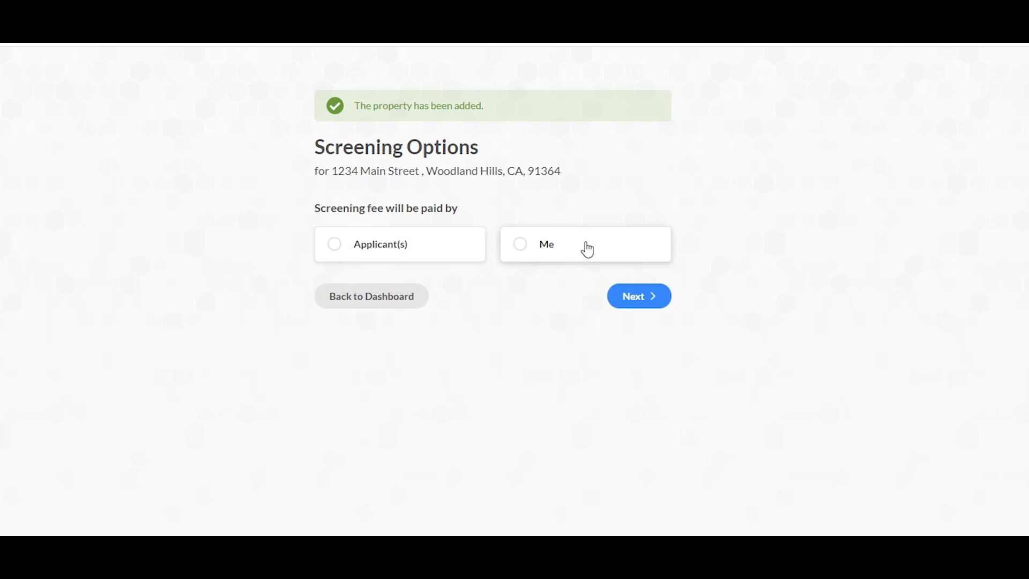
{"action": "left_click", "coordinate": [434, 237]}
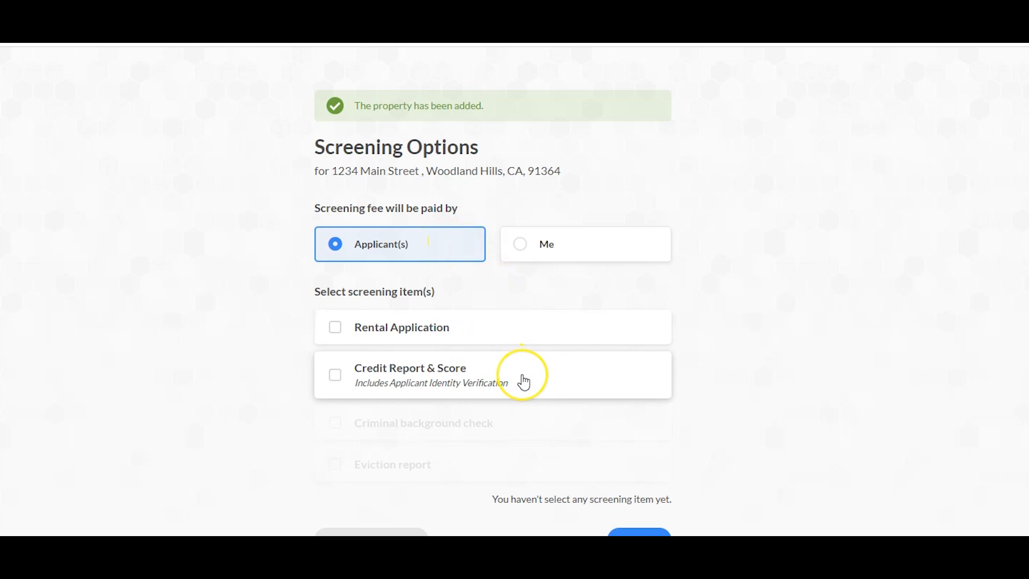
{"action": "left_click", "coordinate": [474, 326]}
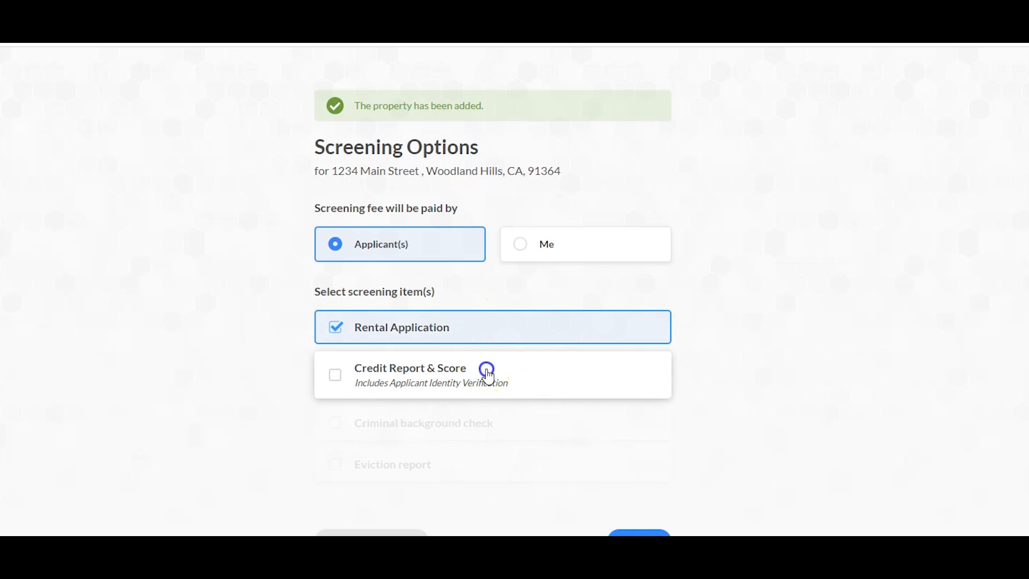
{"action": "left_click", "coordinate": [485, 372]}
{"action": "left_click", "coordinate": [487, 371]}
{"action": "left_click", "coordinate": [462, 326]}
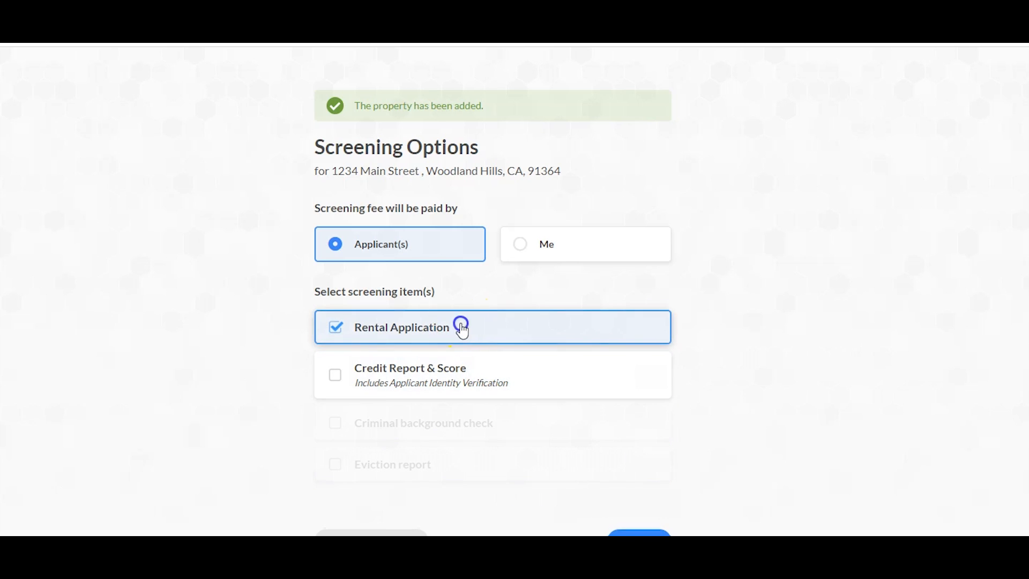
{"action": "left_click", "coordinate": [462, 328]}
{"action": "left_click", "coordinate": [485, 376]}
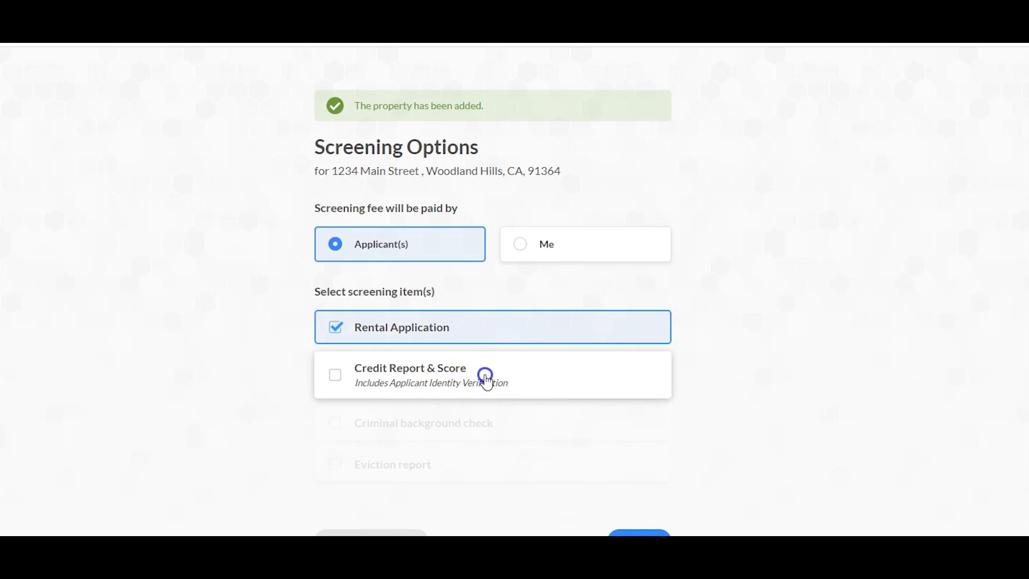
{"action": "left_click", "coordinate": [639, 533]}
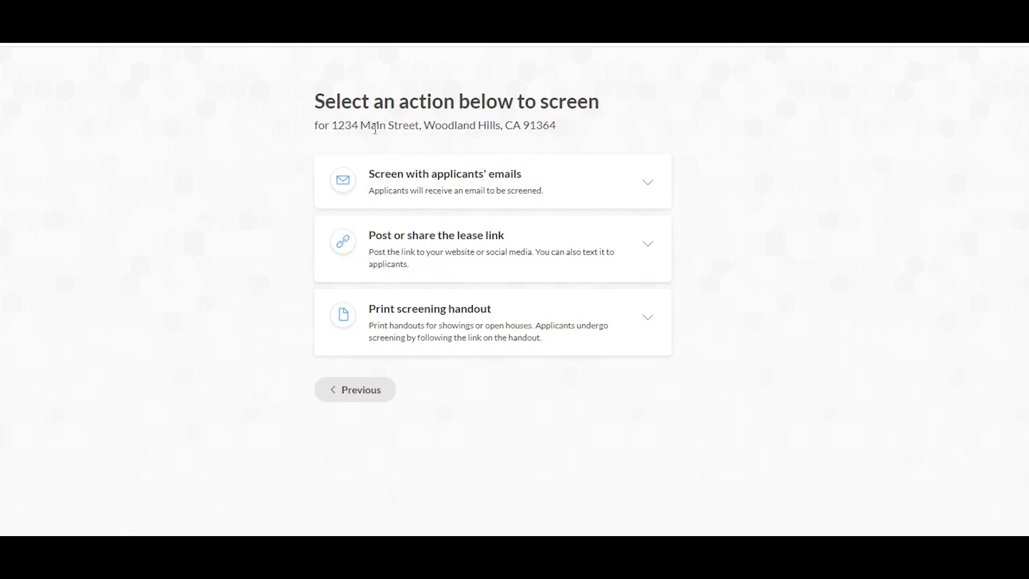
Email screening requests to two applicant addresses, then collapse the email screening card
{"action": "left_click", "coordinate": [557, 180]}
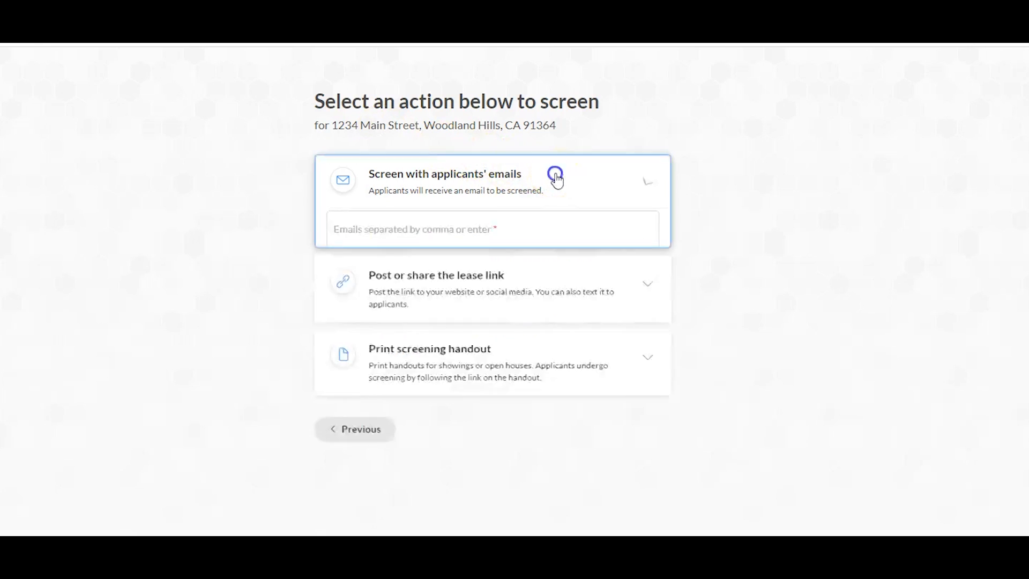
{"action": "left_click", "coordinate": [461, 236]}
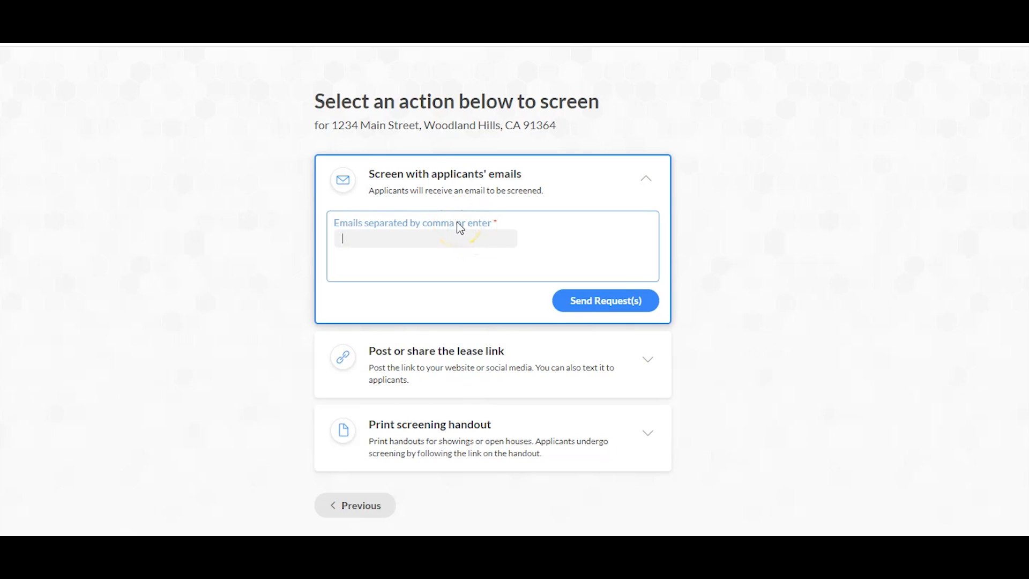
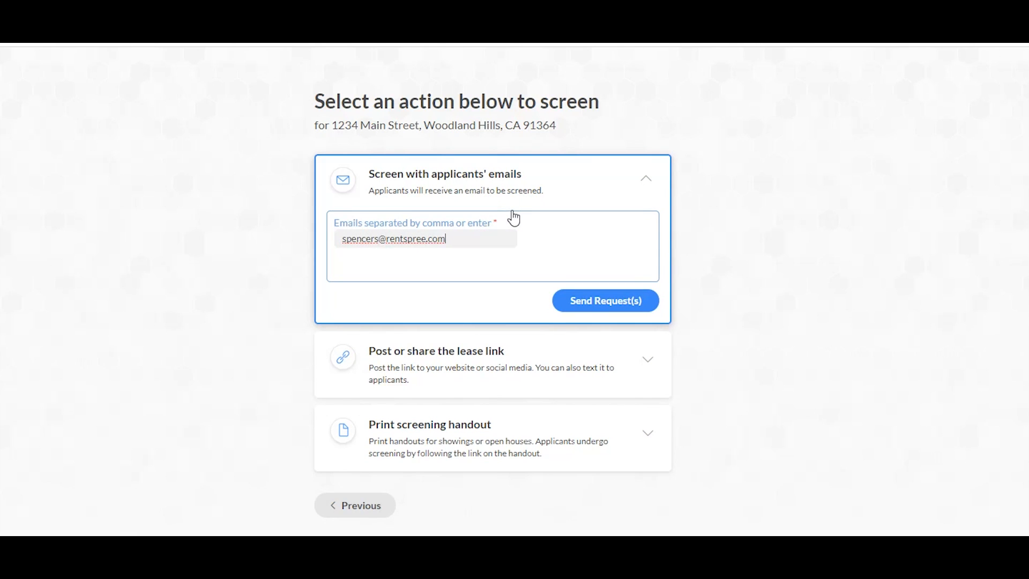
{"action": "key", "text": "Return"}
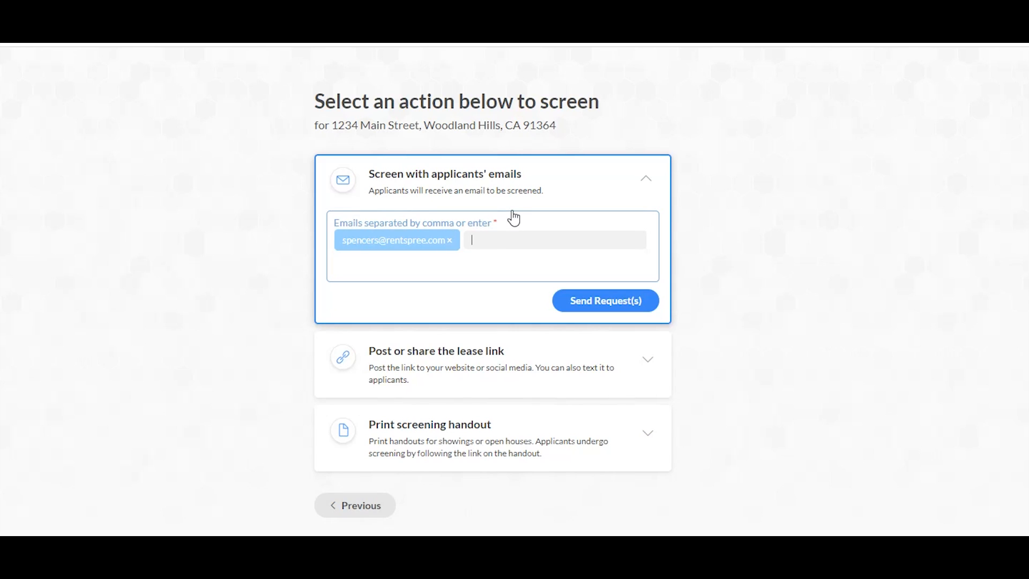
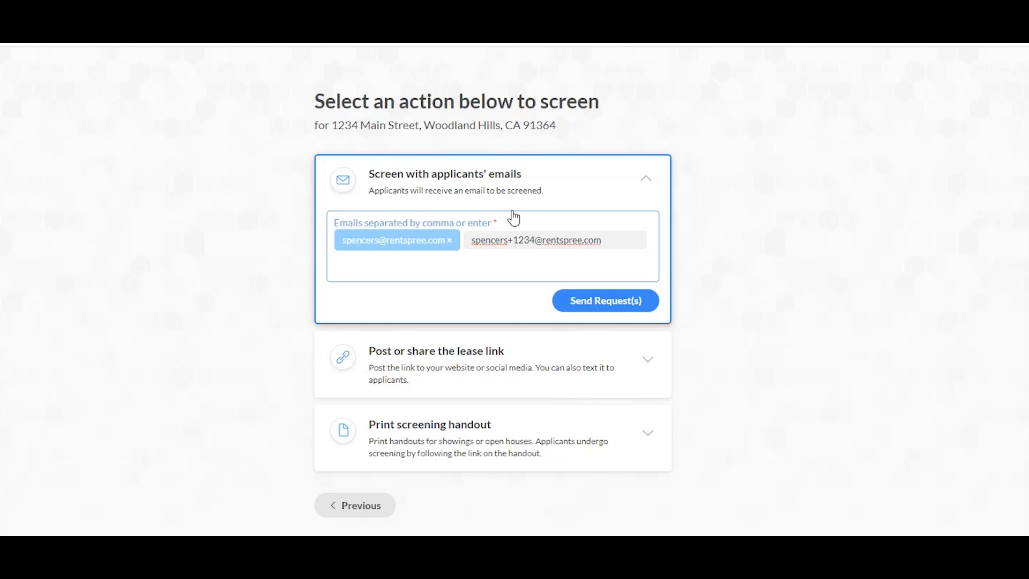
{"action": "key", "text": "Return"}
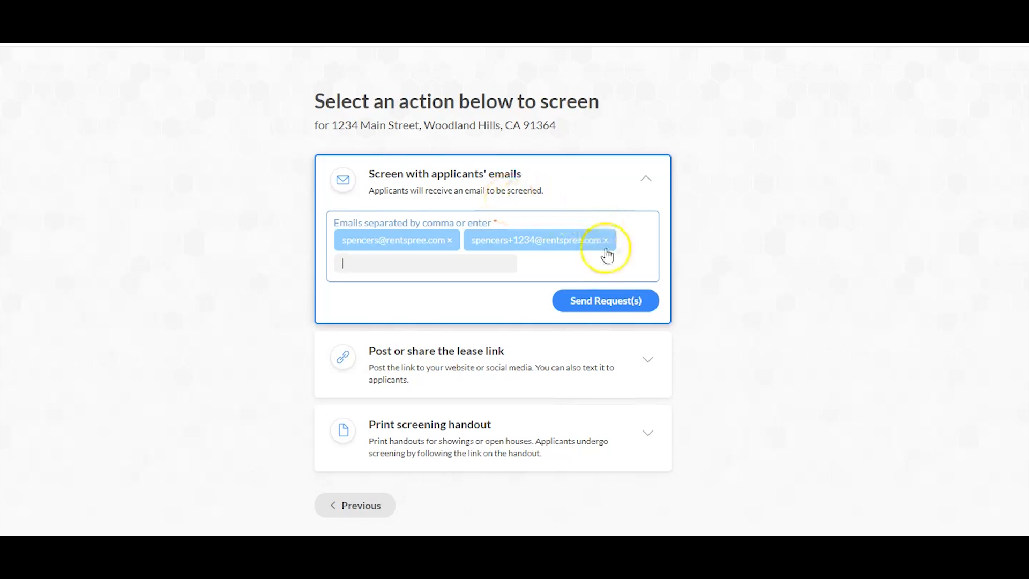
{"action": "left_click", "coordinate": [590, 310]}
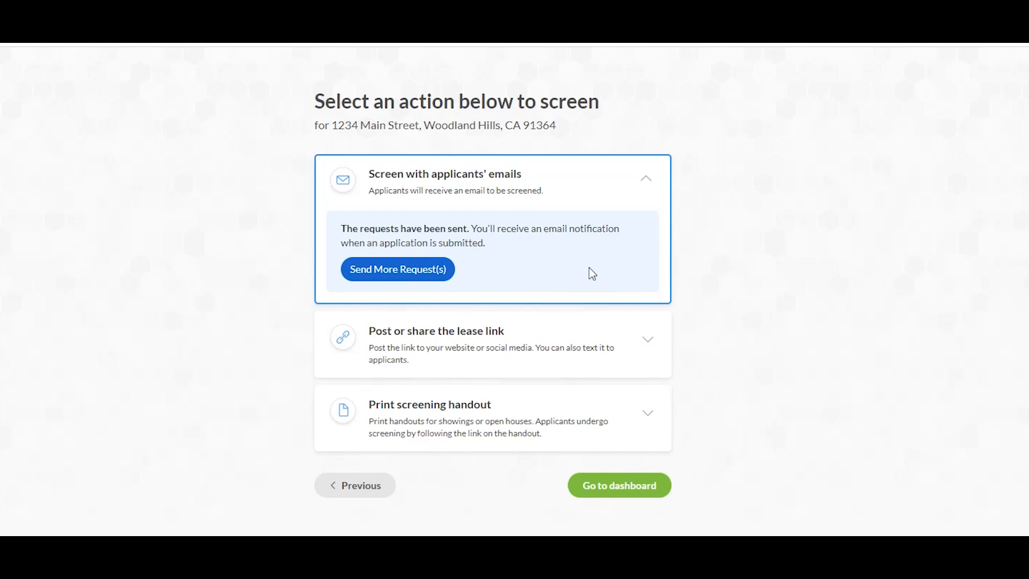
{"action": "left_click", "coordinate": [646, 177]}
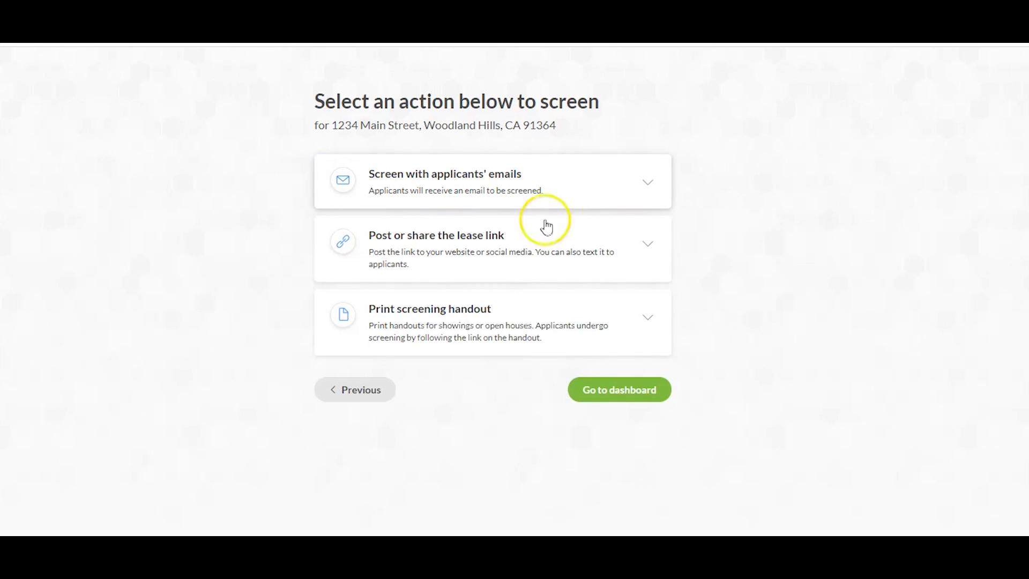
Copy the property's lease link and expand the Print screening handout options
{"action": "left_click", "coordinate": [597, 235]}
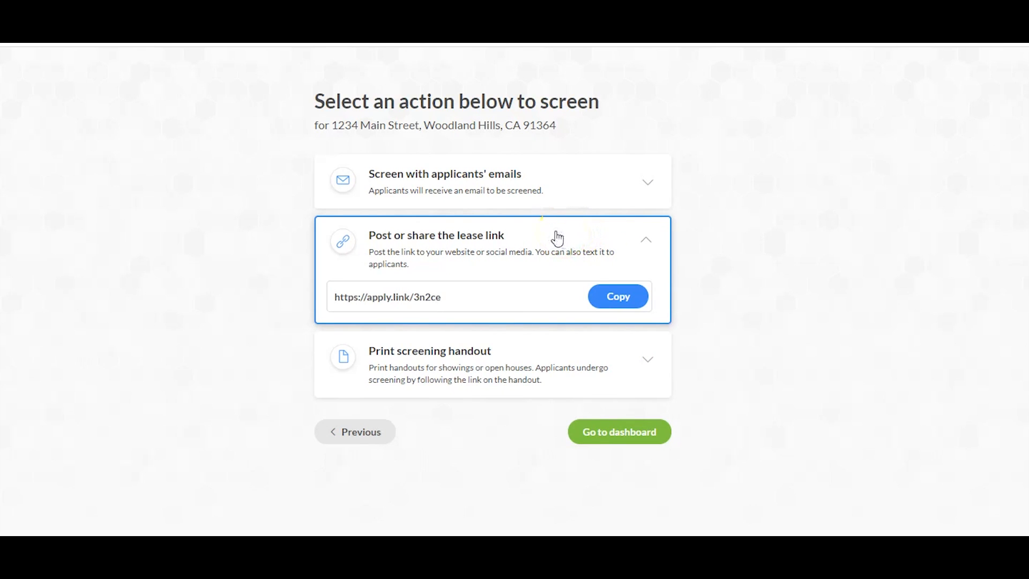
{"action": "left_click_drag", "start_coordinate": [464, 299], "coordinate": [330, 315]}
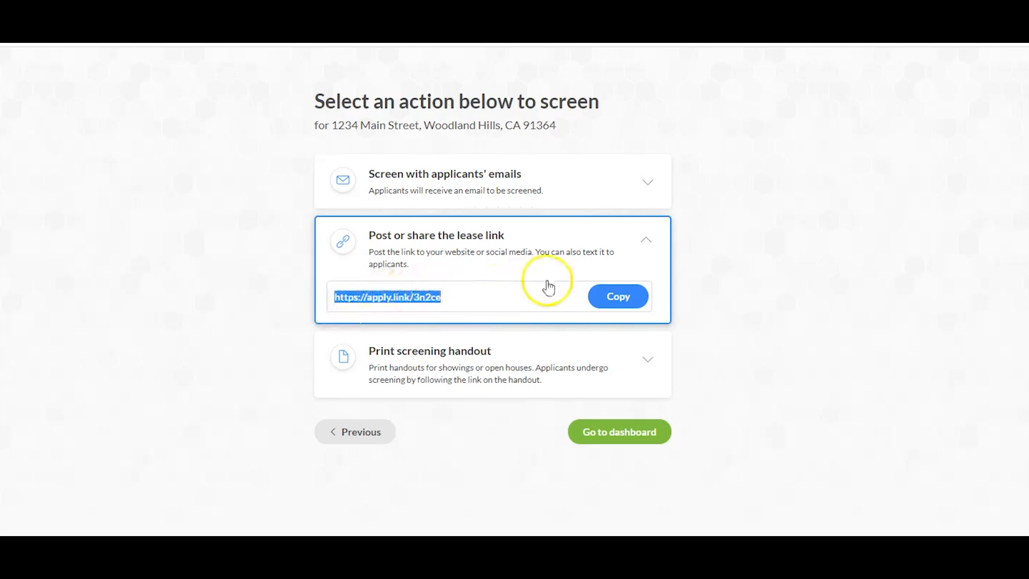
{"action": "left_click", "coordinate": [615, 298]}
{"action": "left_click", "coordinate": [612, 296]}
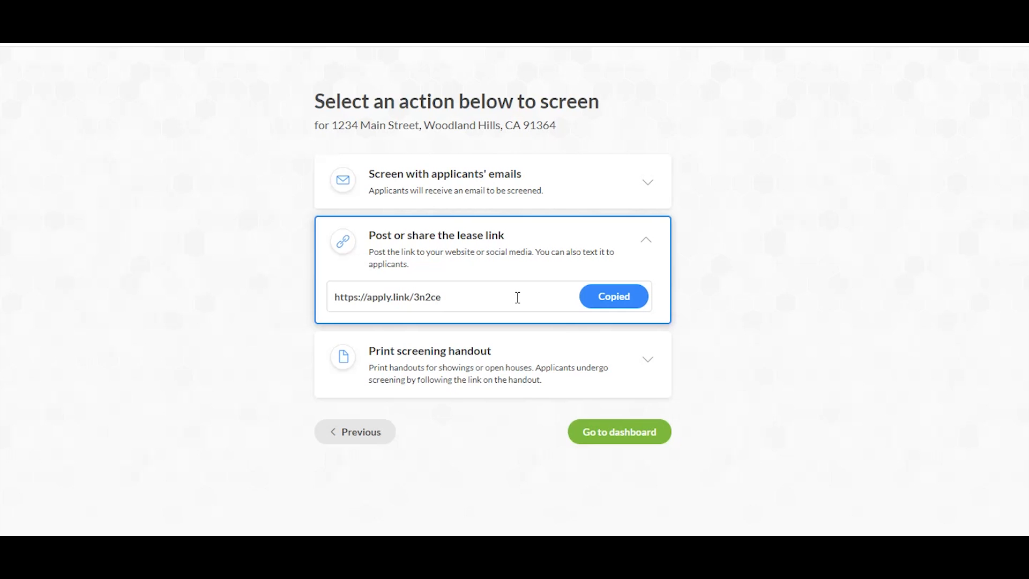
{"action": "left_click", "coordinate": [570, 350]}
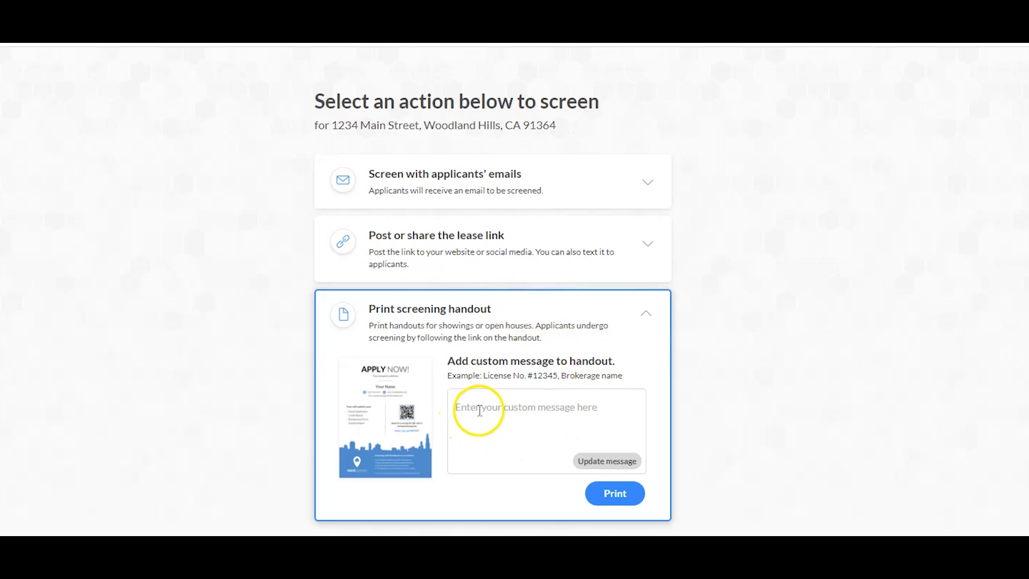
Save 'Thank you for viewing my property' as the handout message and open its print view
{"action": "left_click", "coordinate": [506, 408]}
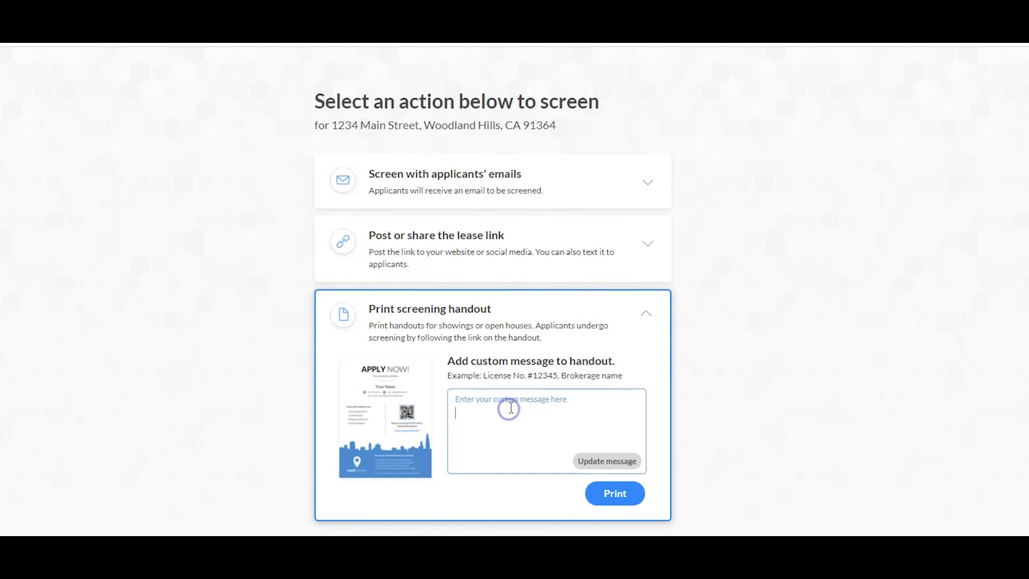
{"action": "type", "text": "Thank you for viewing "}
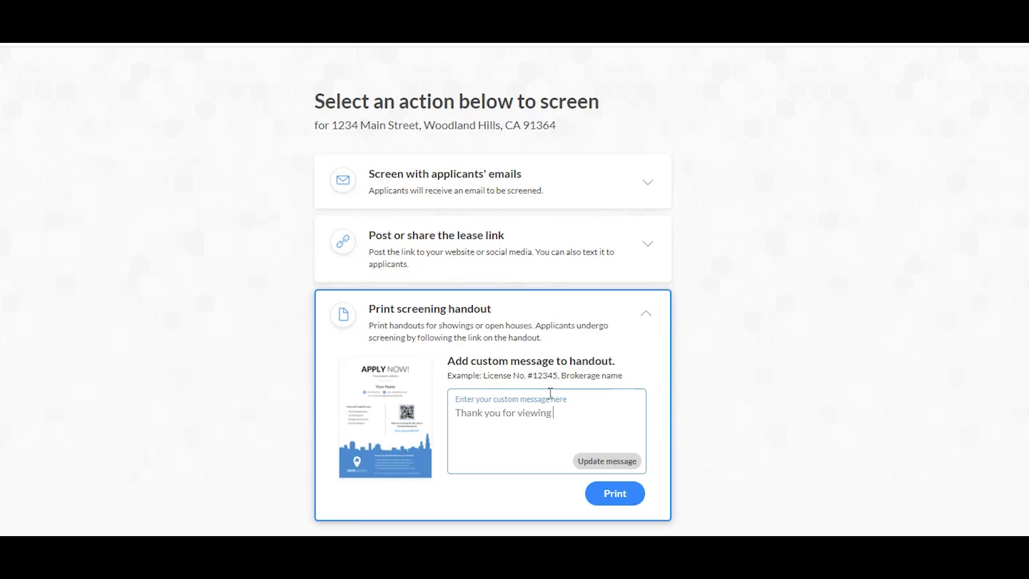
{"action": "type", "text": "my property!"}
{"action": "mouse_move", "coordinate": [403, 415]}
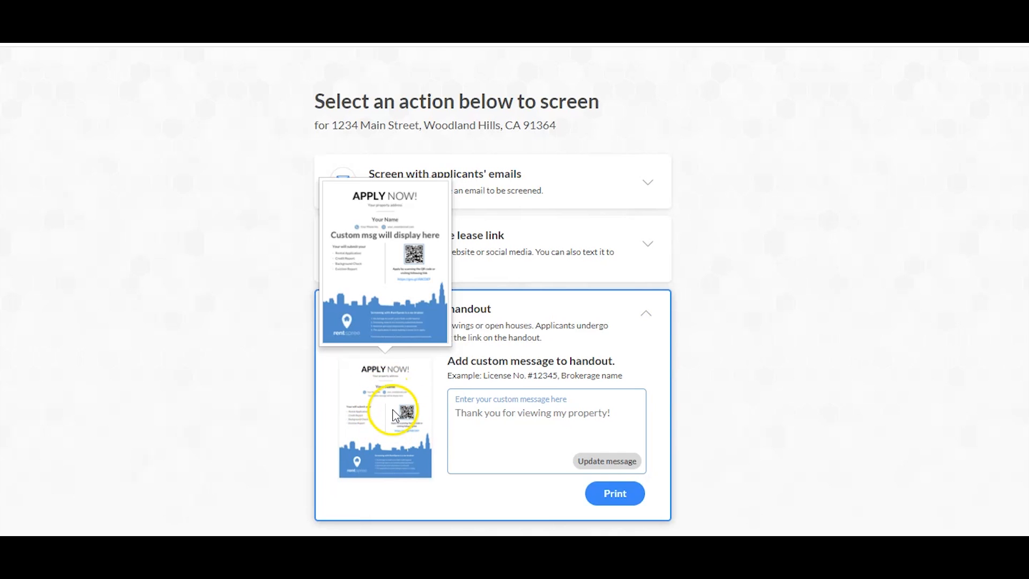
{"action": "left_click", "coordinate": [594, 462]}
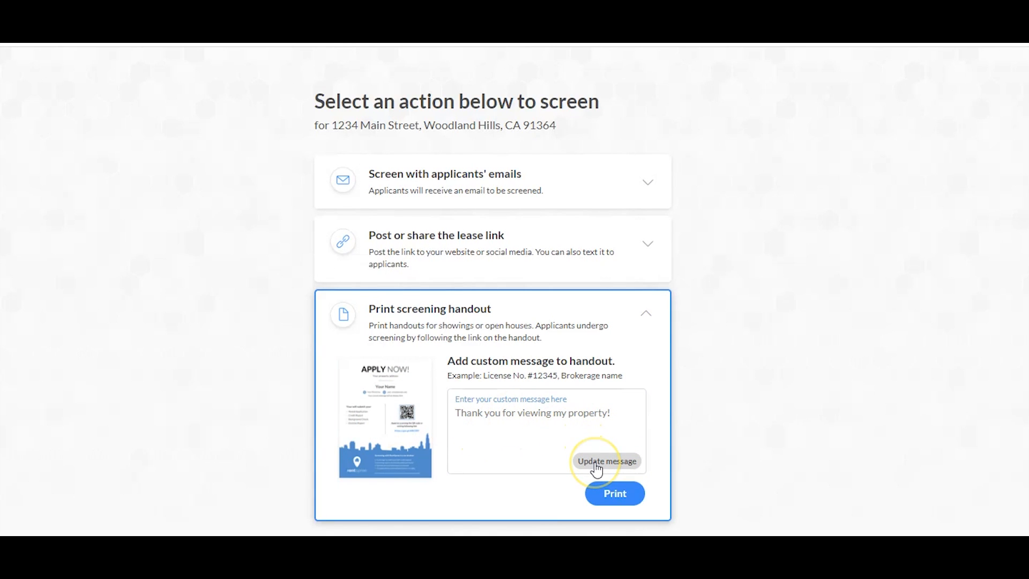
{"action": "left_click", "coordinate": [616, 492]}
{"action": "left_click", "coordinate": [616, 492]}
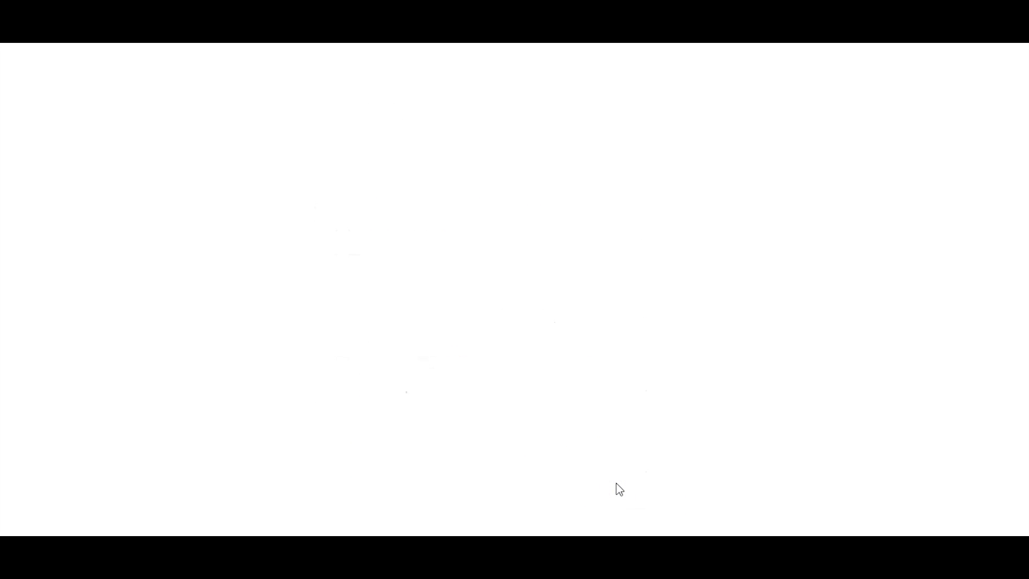